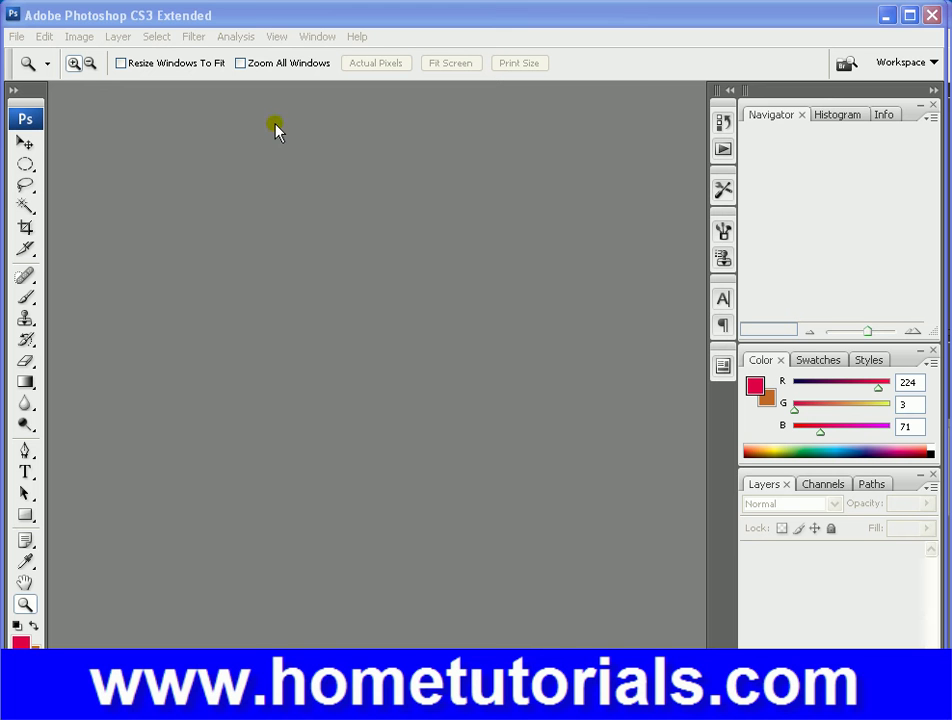
# Look through the Filter menu's list of filters, then close it without choosing anything.
pyautogui.click(194, 37)
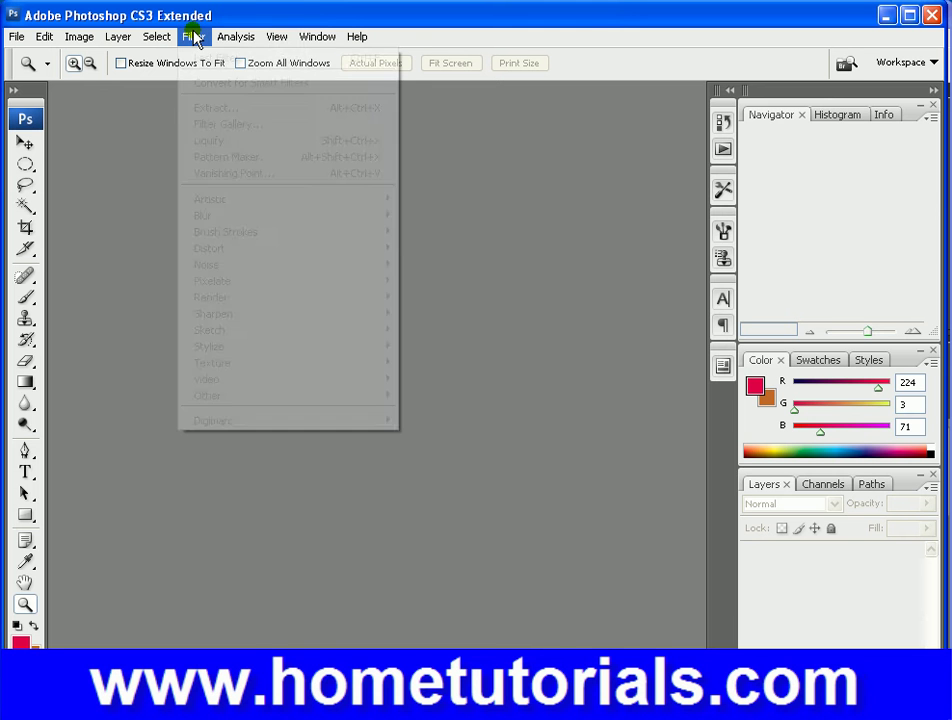
pyautogui.click(440, 183)
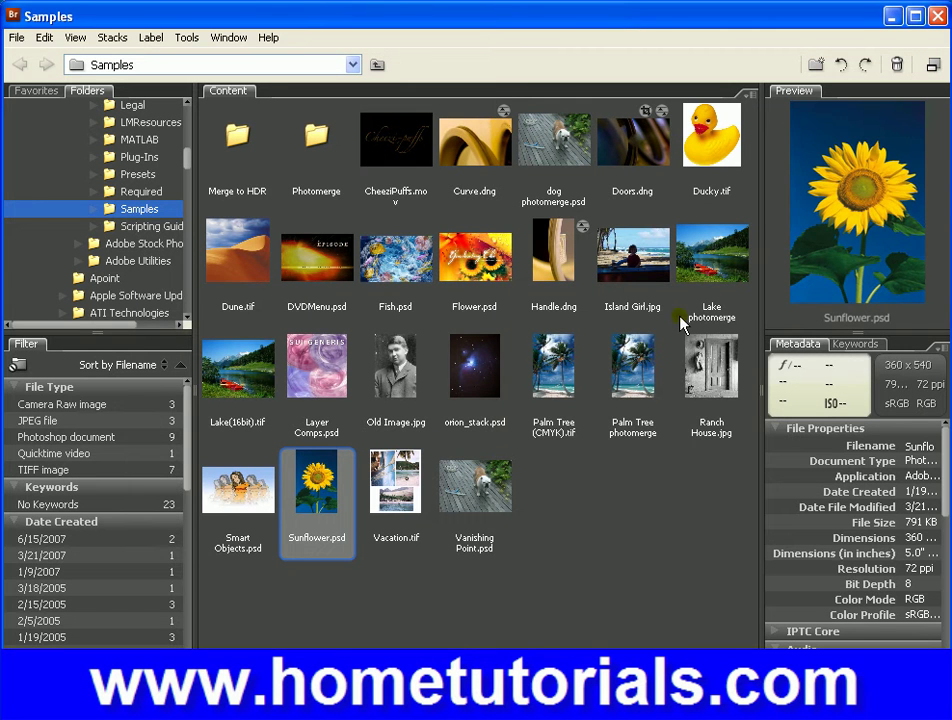
# Open Lake(16bit).tif from the Bridge Samples folder in Photoshop.
pyautogui.doubleClick(247, 362)
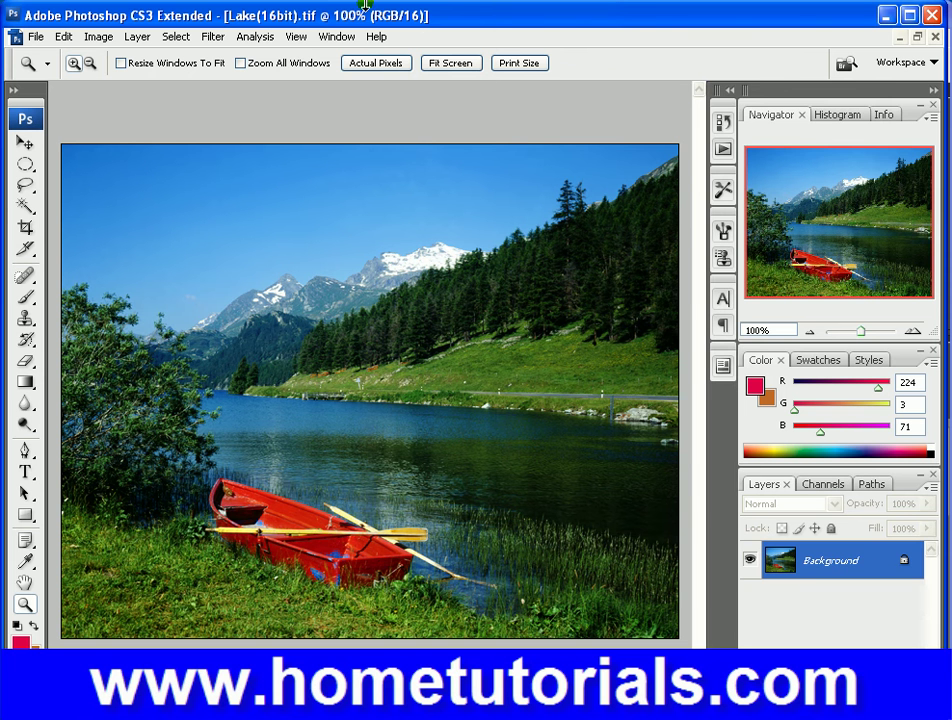
# Change the lake photo's mode to 8 Bits/Channel via Image > Mode.
pyautogui.click(213, 37)
pyautogui.moveTo(63, 37)
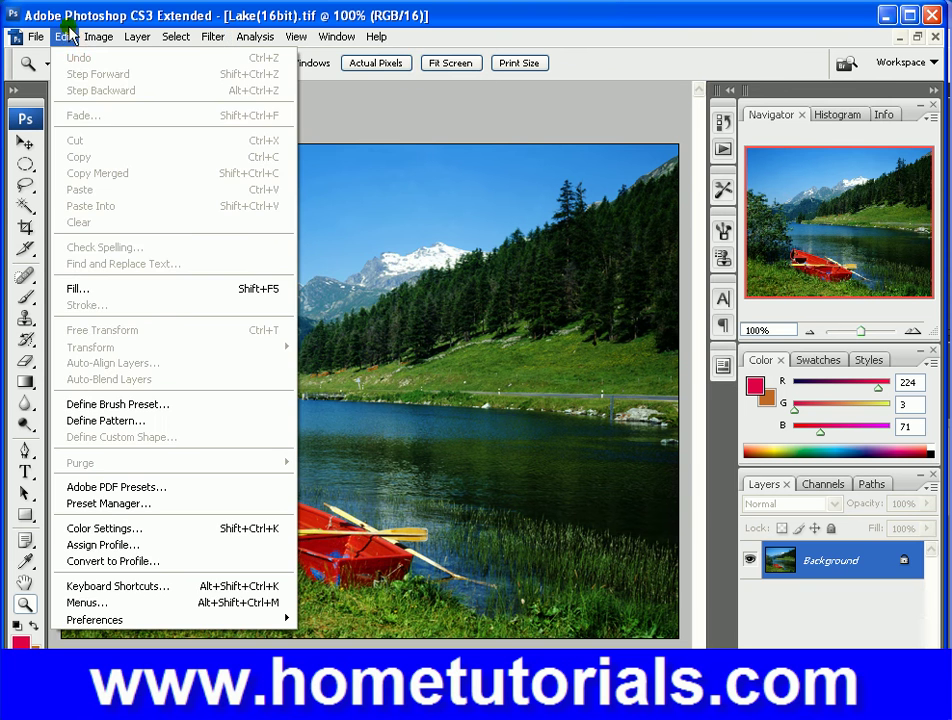
pyautogui.moveTo(98, 37)
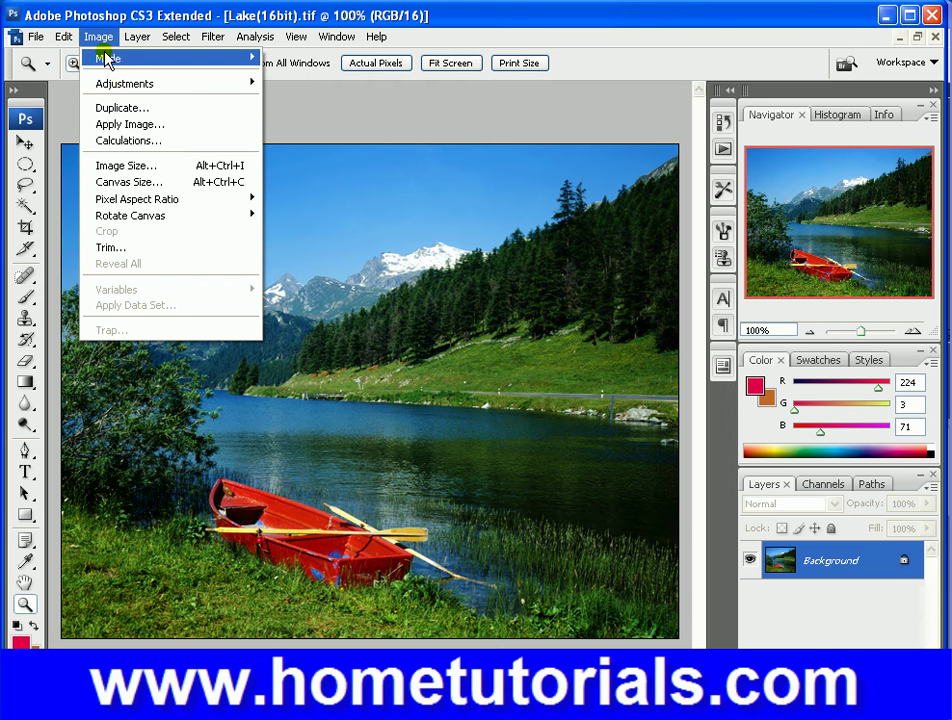
pyautogui.moveTo(123, 86)
pyautogui.moveTo(210, 60)
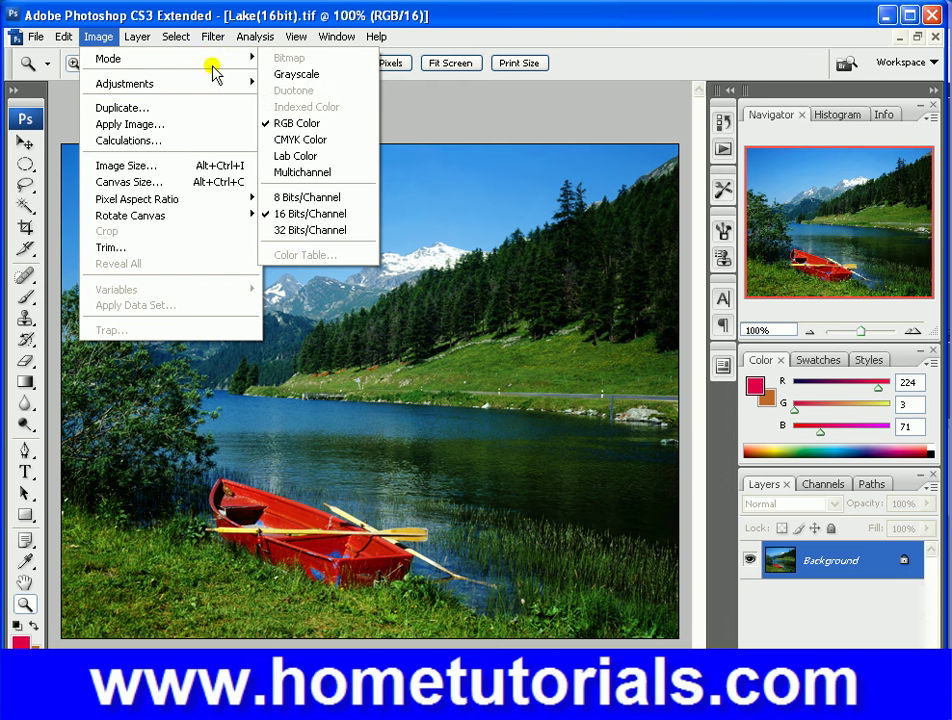
pyautogui.click(326, 199)
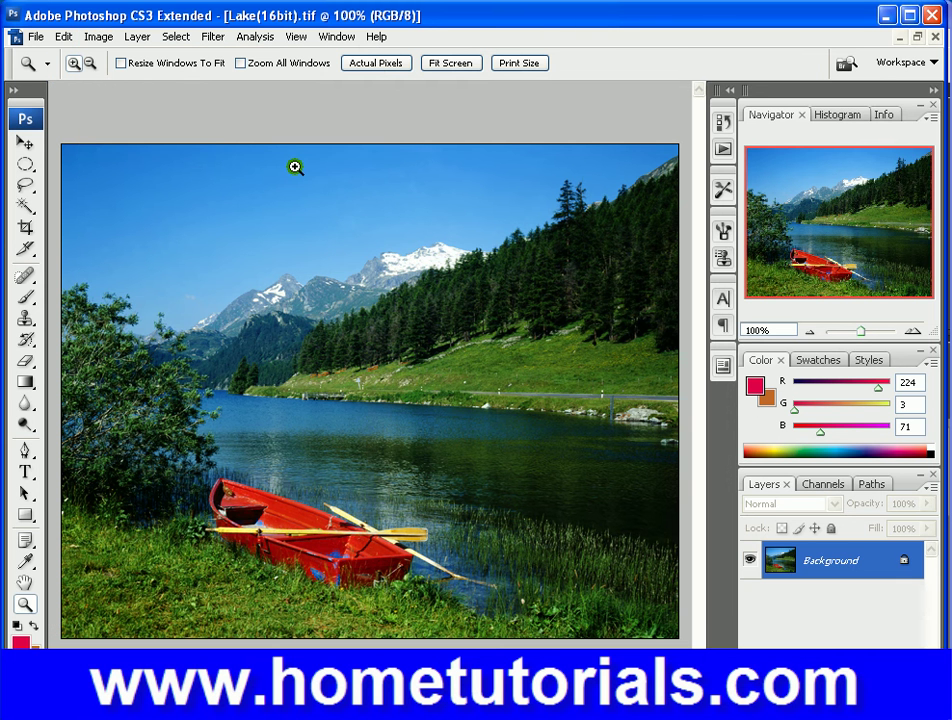
pyautogui.click(216, 38)
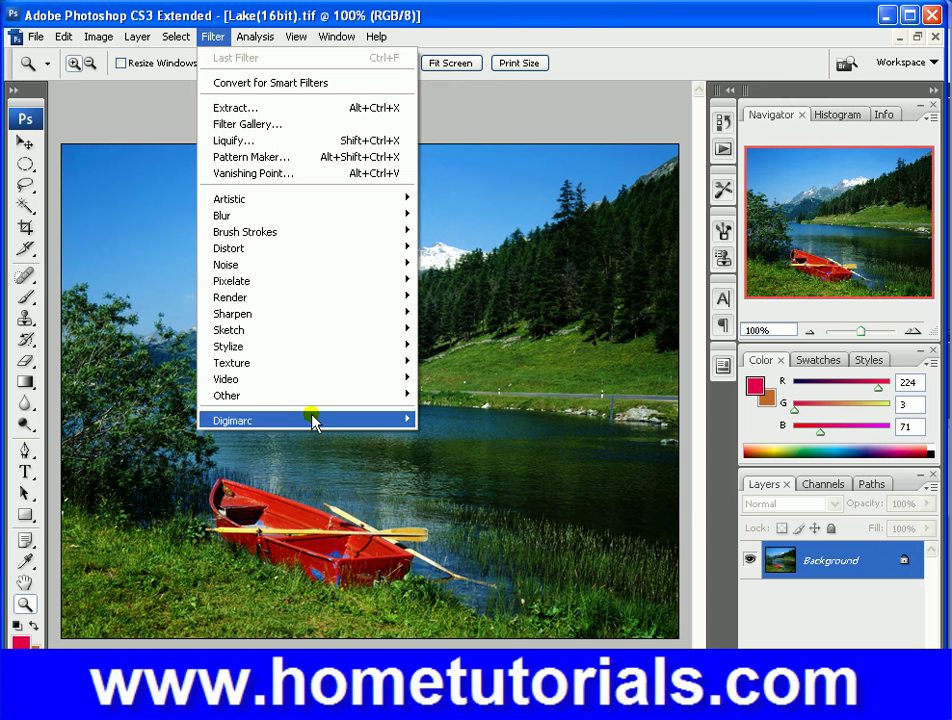
# Choose Filter > Extract to open the Extract dialog on the lake photo.
pyautogui.moveTo(312, 279)
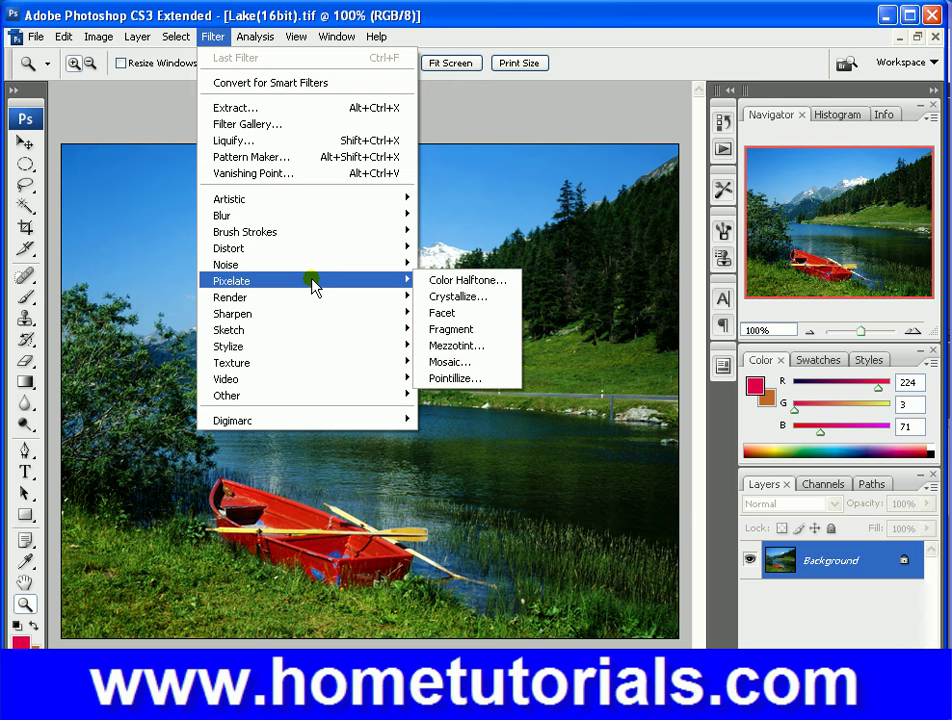
pyautogui.click(291, 108)
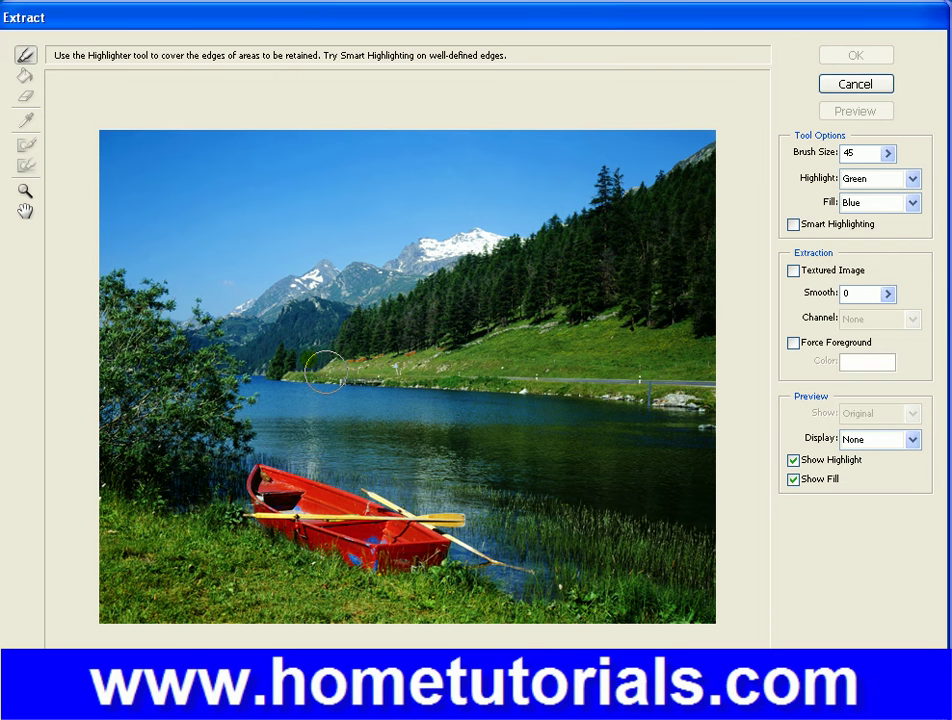
# Keep brush size 45 and paint a green edge highlight around the red boat's bow and hull.
pyautogui.click(887, 154)
pyautogui.click(889, 159)
pyautogui.moveTo(278, 462)
pyautogui.mouseDown()
pyautogui.moveTo(466, 523)
pyautogui.moveTo(522, 565)
pyautogui.mouseUp()
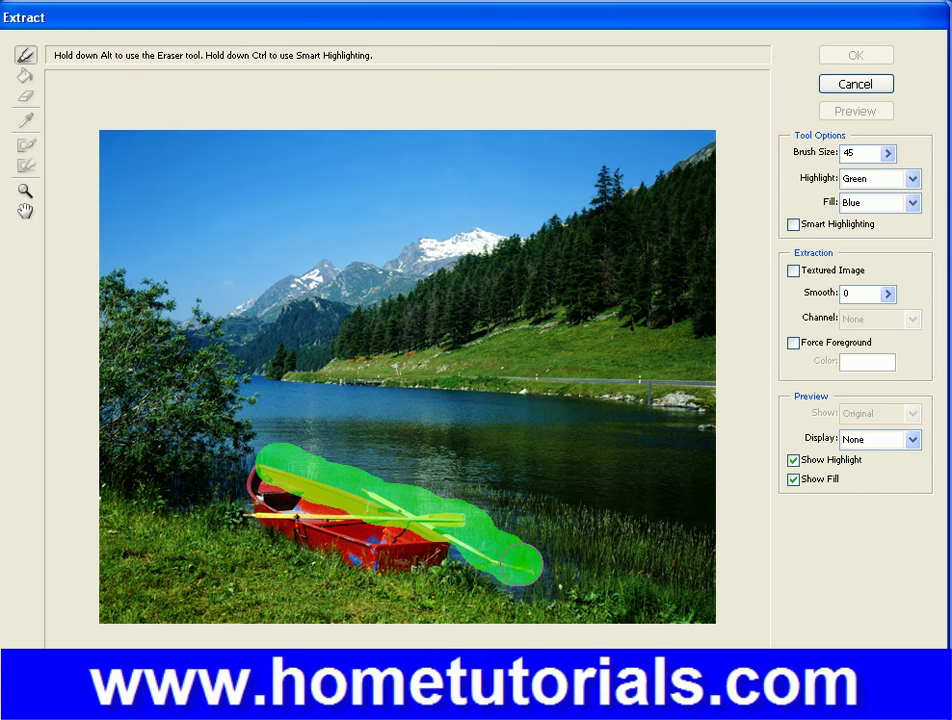
pyautogui.moveTo(442, 538)
pyautogui.mouseDown()
pyautogui.moveTo(411, 557)
pyautogui.moveTo(351, 553)
pyautogui.moveTo(266, 516)
pyautogui.moveTo(258, 478)
pyautogui.mouseUp()
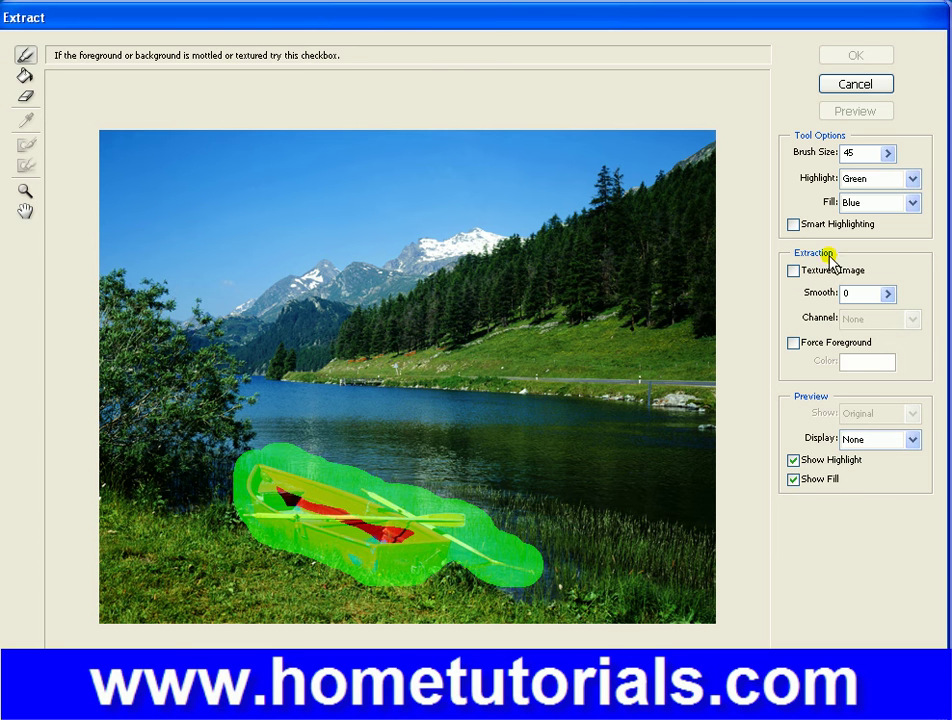
# Fill inside the boat outline, keep Green as highlight colour, and apply the extraction with OK.
pyautogui.click(26, 76)
pyautogui.click(306, 500)
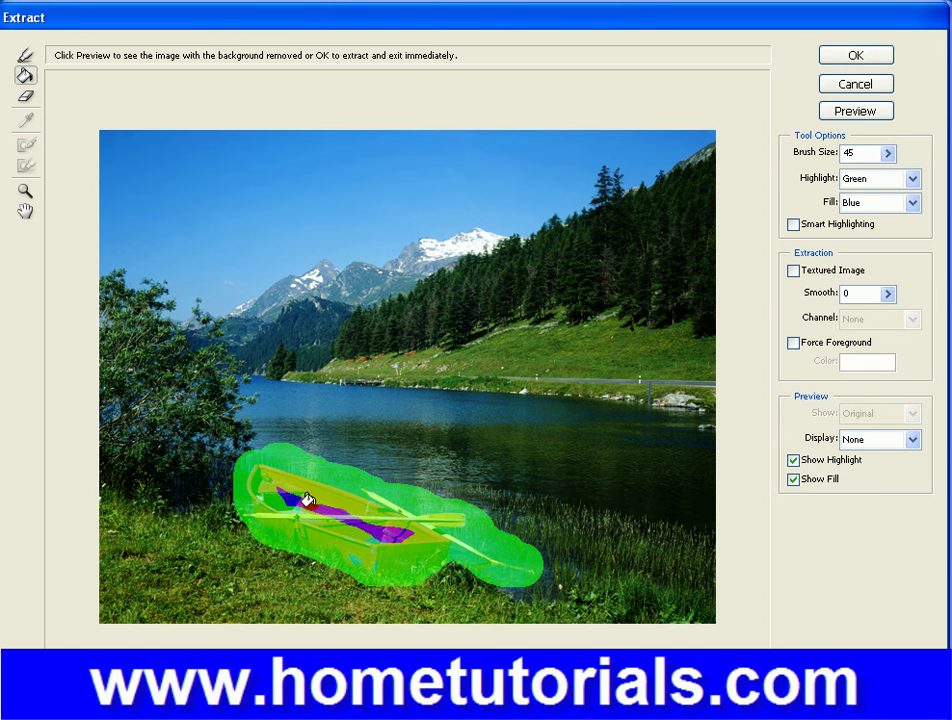
pyautogui.click(913, 180)
pyautogui.click(913, 180)
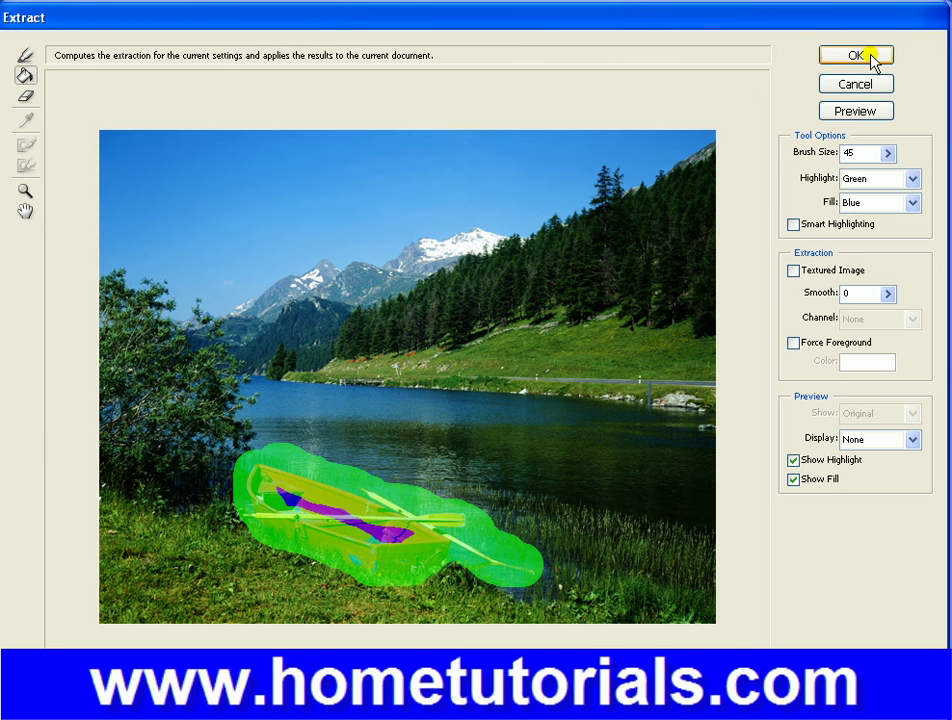
pyautogui.click(868, 56)
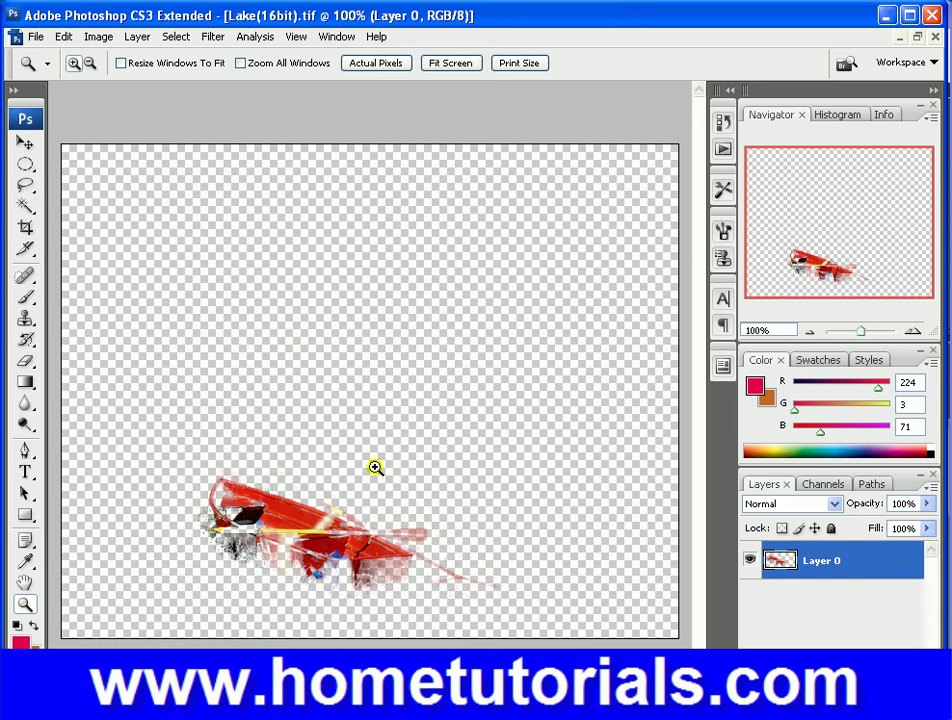
# Switch to Adobe Bridge with Ctrl+Alt+O, leaving the extracted boat on Layer 0.
pyautogui.hotkey('ctrl', 'alt', 'o')
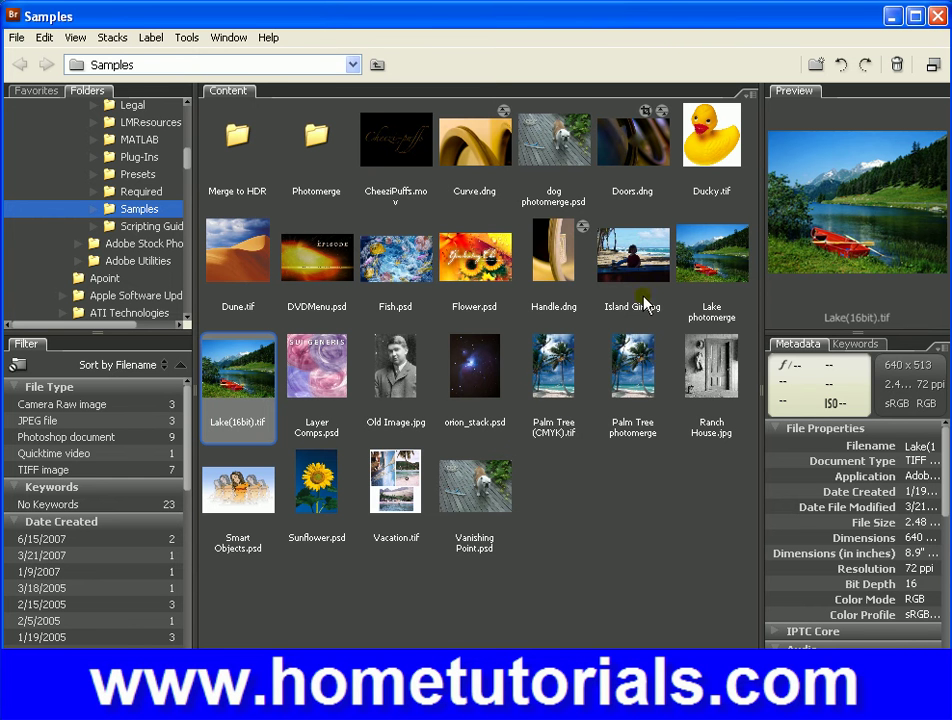
# Open Island Girl.jpg from the Bridge Samples folder in Photoshop.
pyautogui.doubleClick(614, 262)
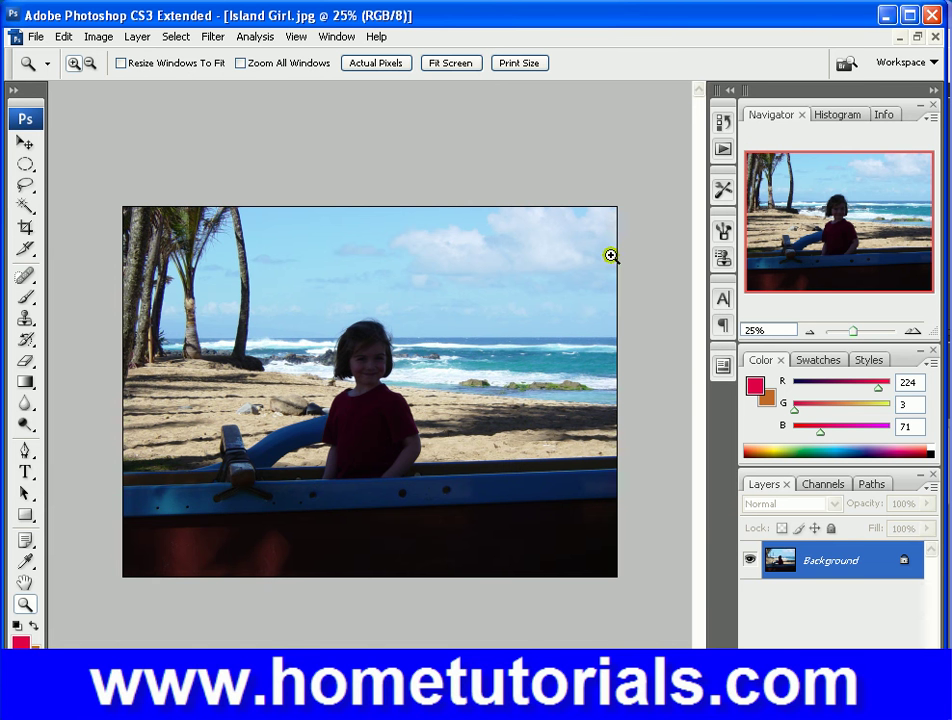
# Restore the photos to floating windows with the Lake(16bit).tif boat window in front, using the Move tool.
pyautogui.click(917, 37)
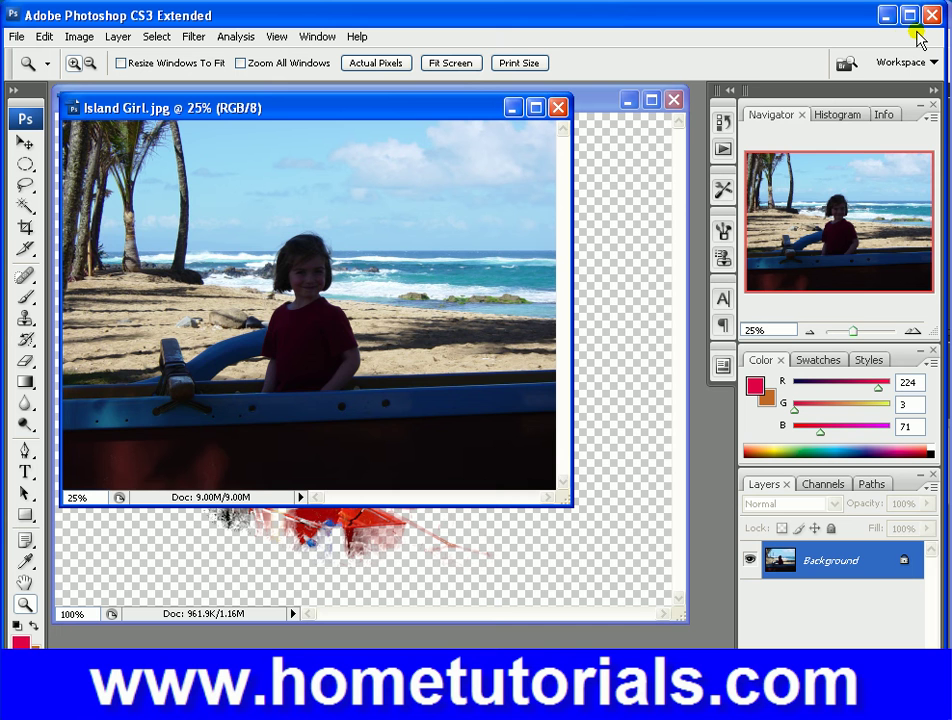
pyautogui.click(587, 104)
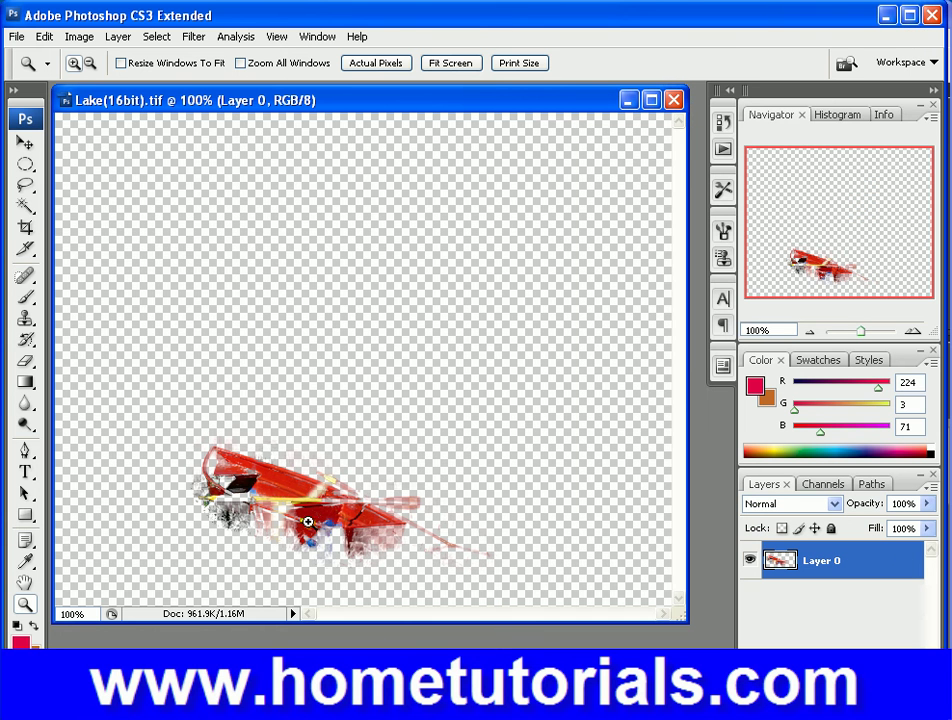
pyautogui.click(23, 142)
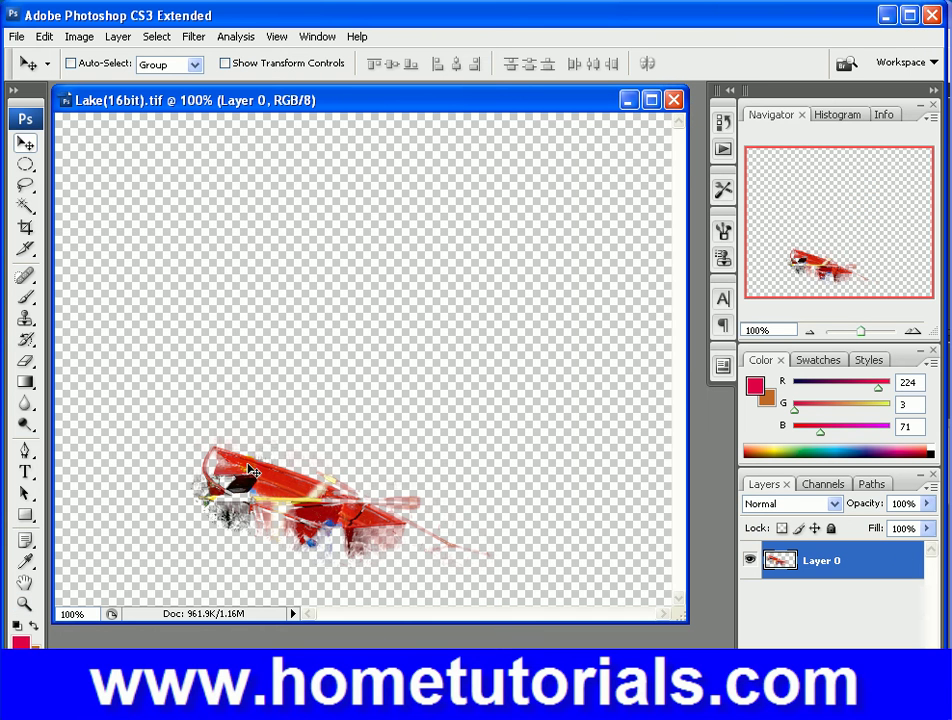
# Drag the extracted boat into Island Girl.jpg as Layer 1 and slide it left onto the sea.
pyautogui.moveTo(265, 487); pyautogui.dragTo(457, 279)
pyautogui.moveTo(521, 106); pyautogui.dragTo(818, 109)
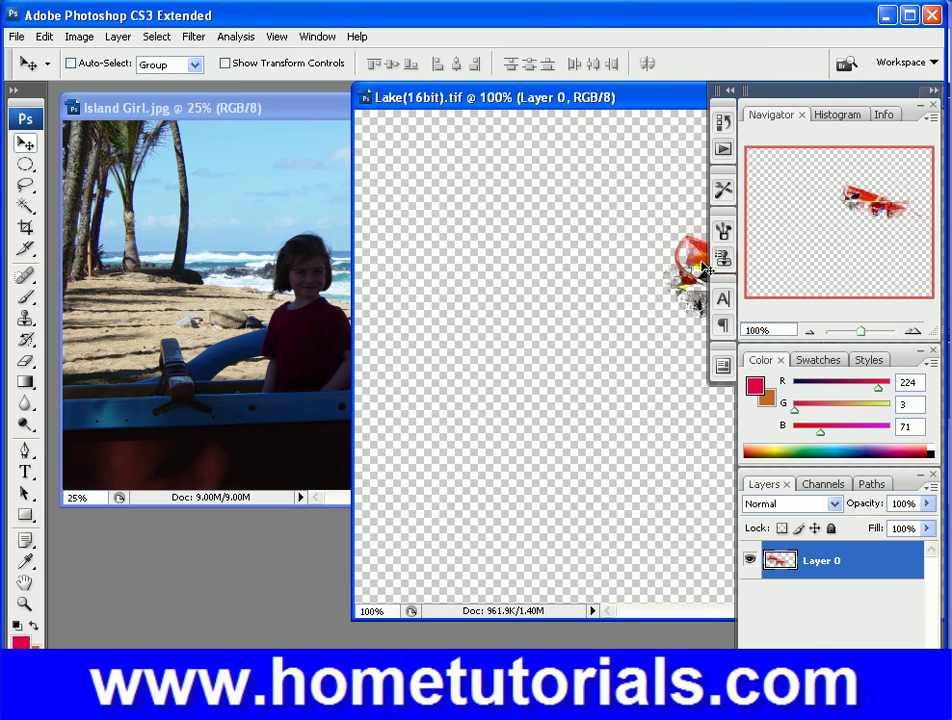
pyautogui.moveTo(703, 268); pyautogui.dragTo(450, 298)
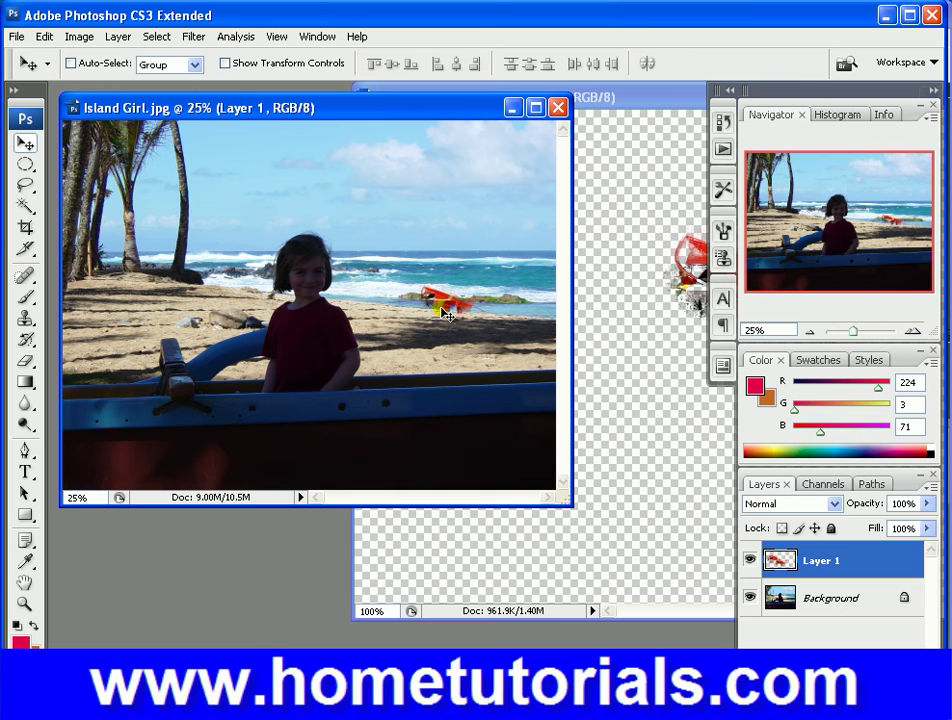
pyautogui.moveTo(441, 300); pyautogui.dragTo(376, 293)
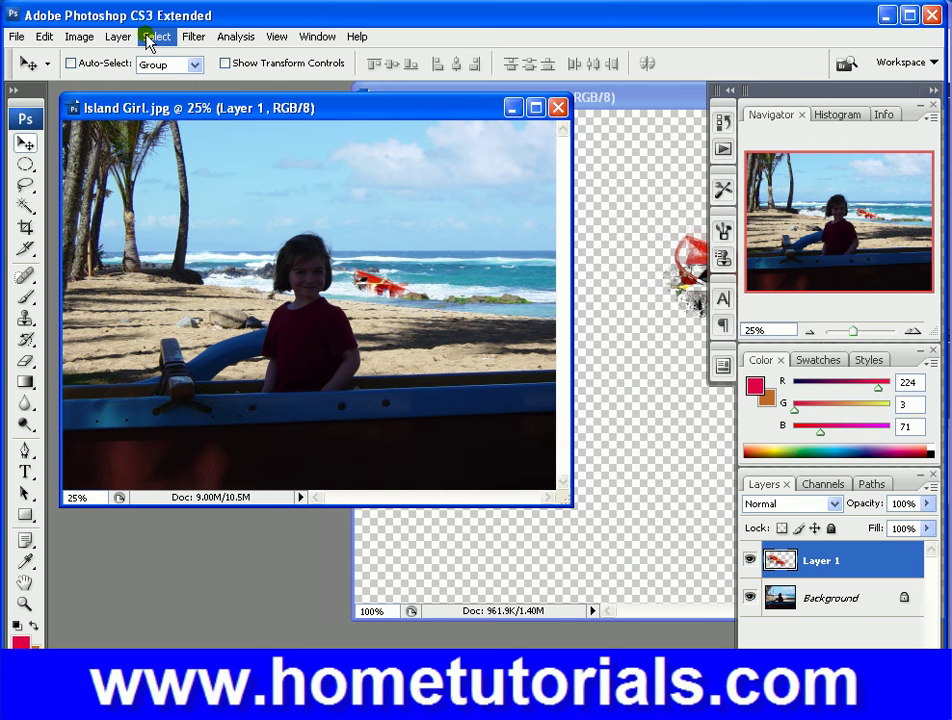
# Scale the red boat on Layer 1 to 121.1% width and 110.7% height.
pyautogui.click(44, 36)
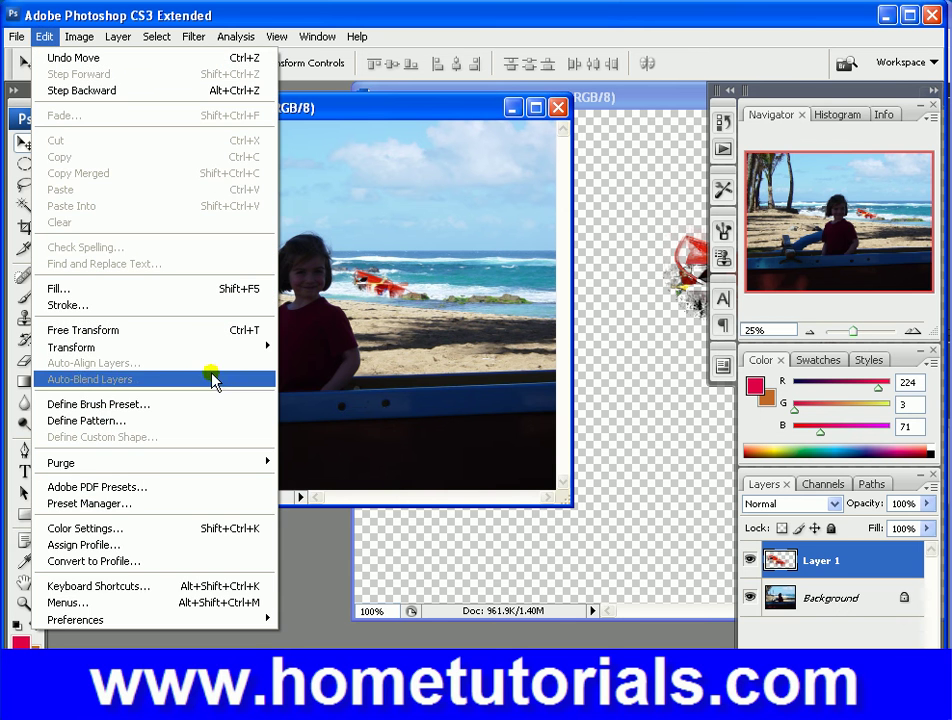
pyautogui.moveTo(215, 350)
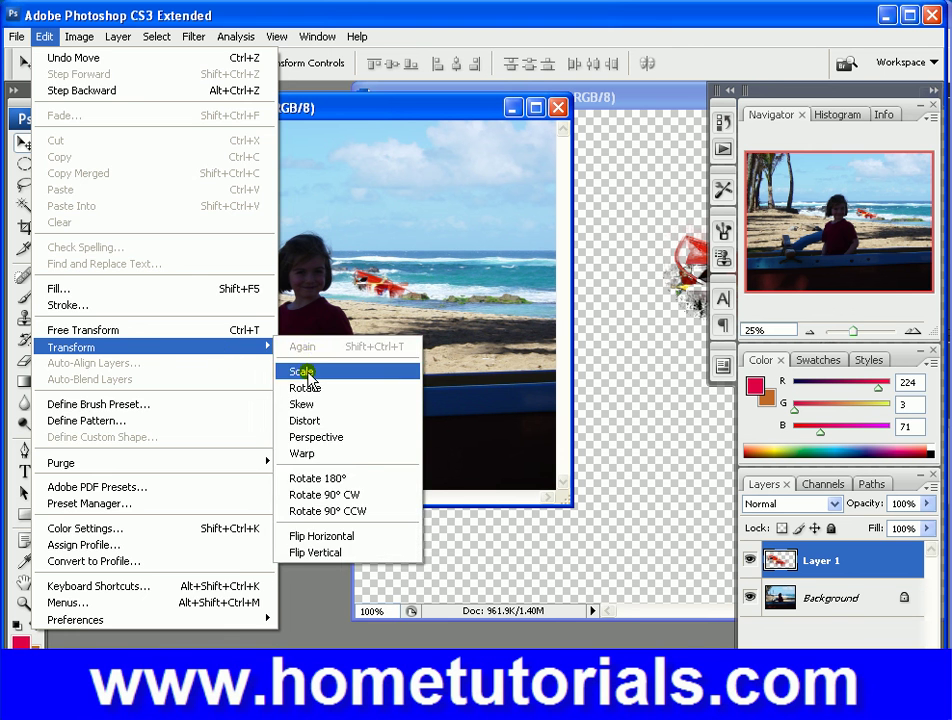
pyautogui.click(303, 371)
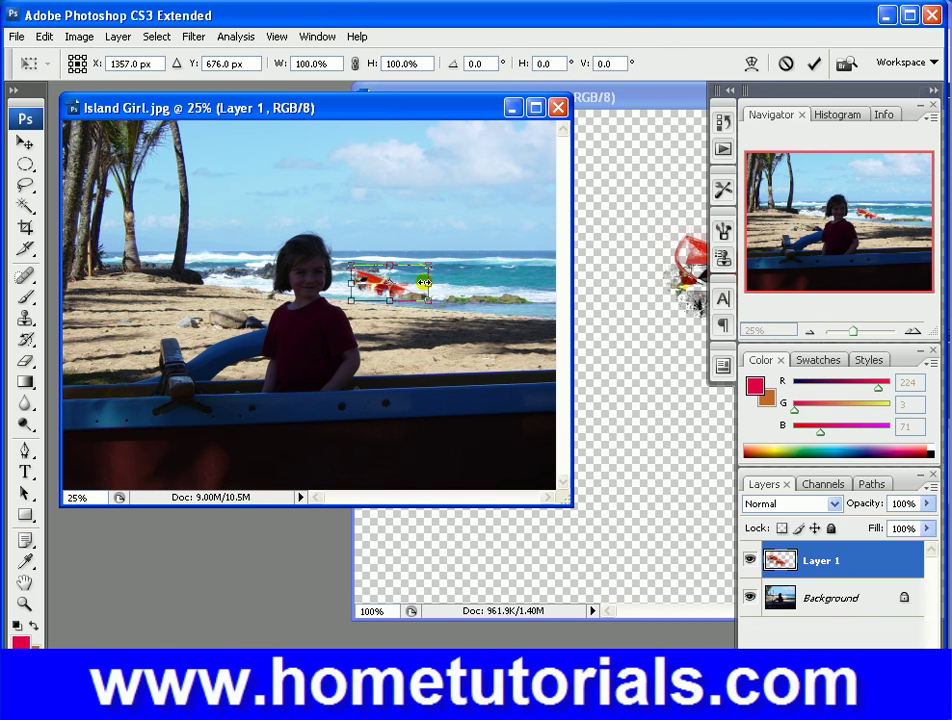
pyautogui.moveTo(424, 283); pyautogui.dragTo(400, 311)
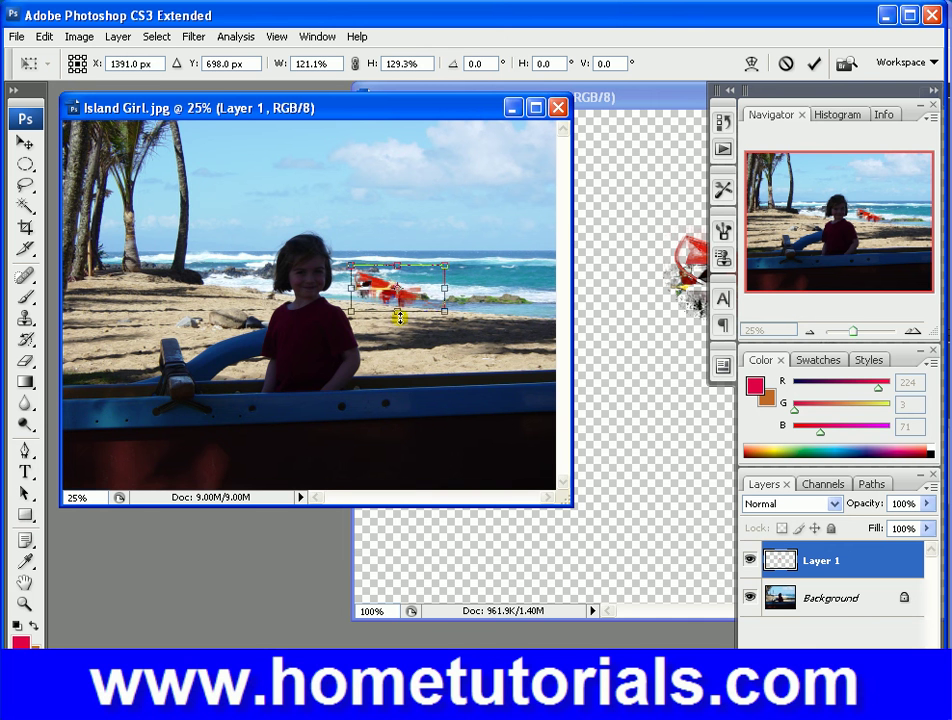
pyautogui.moveTo(398, 316); pyautogui.dragTo(398, 304)
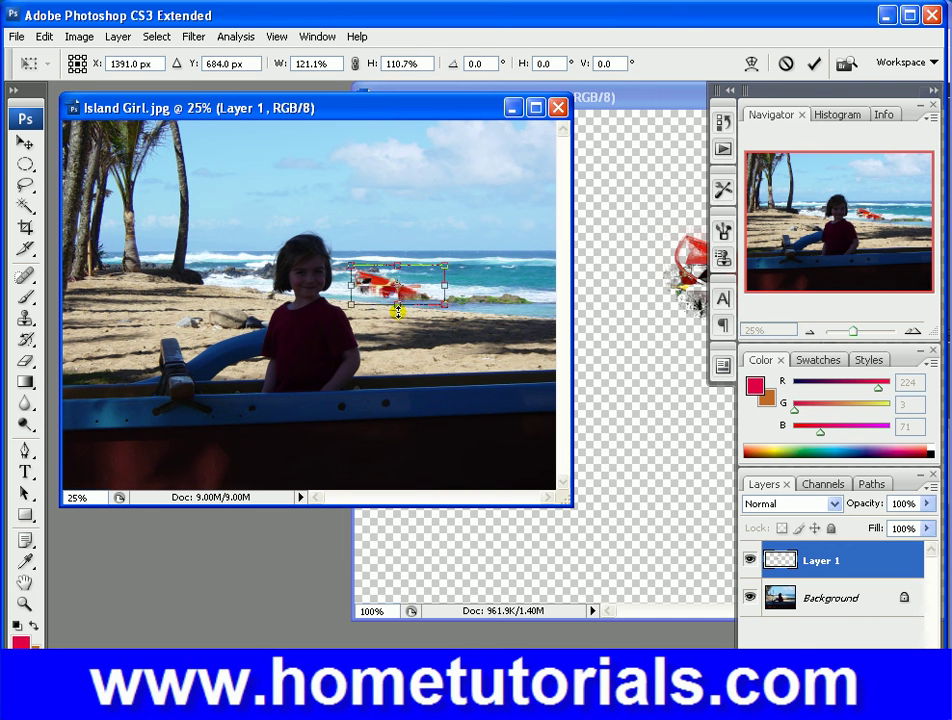
pyautogui.press('Return')
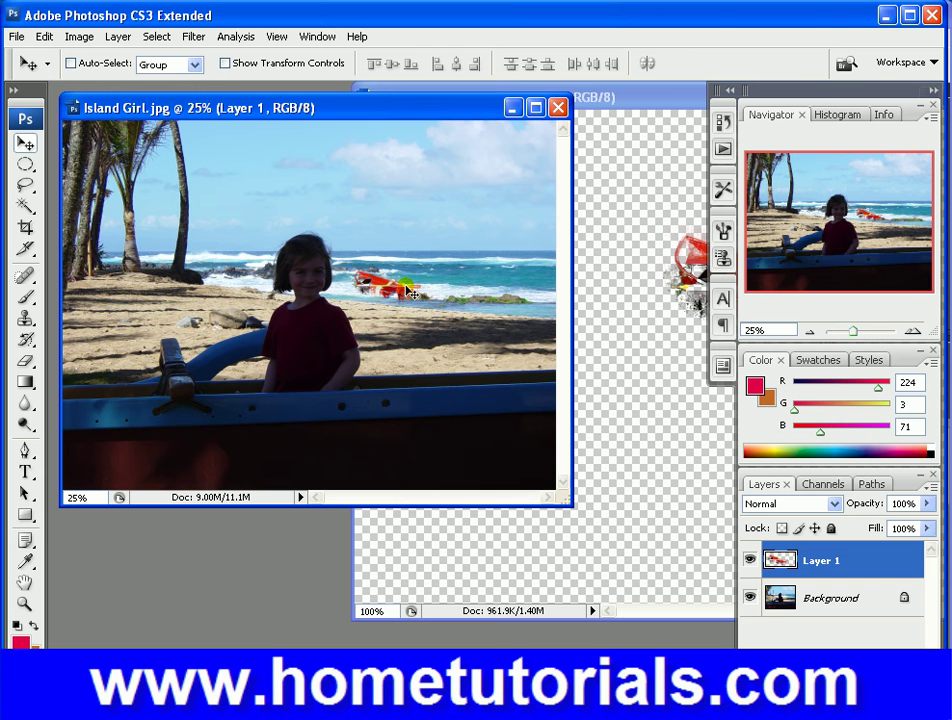
# Nudge the boat right, revert Island Girl.jpg to its opening snapshot, and bring Lake(16bit).tif forward.
pyautogui.moveTo(413, 293); pyautogui.dragTo(452, 297)
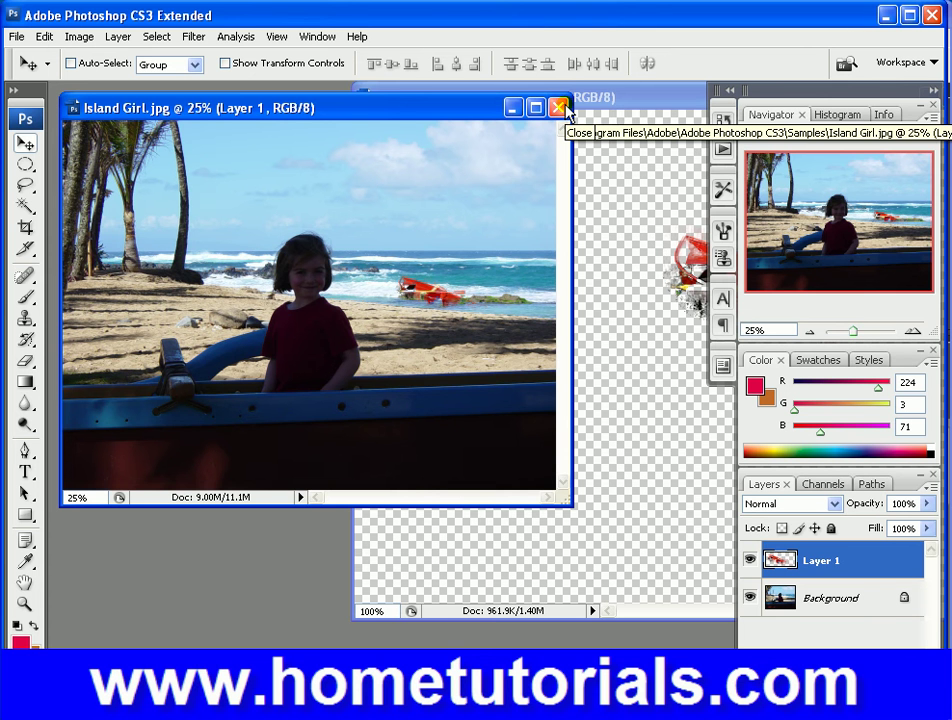
pyautogui.click(722, 119)
pyautogui.click(650, 150)
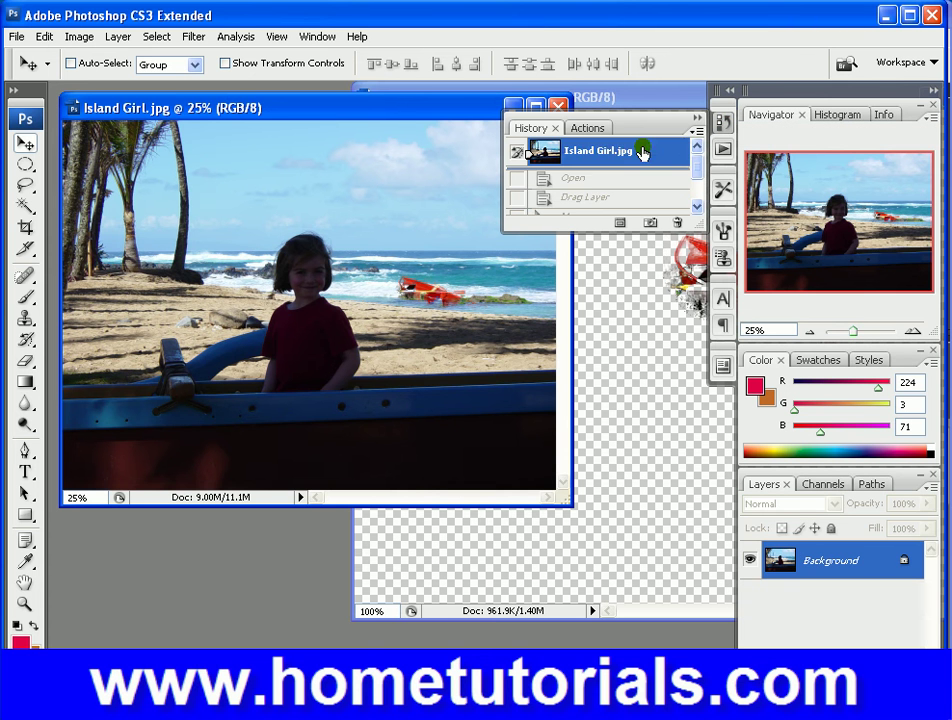
pyautogui.click(640, 151)
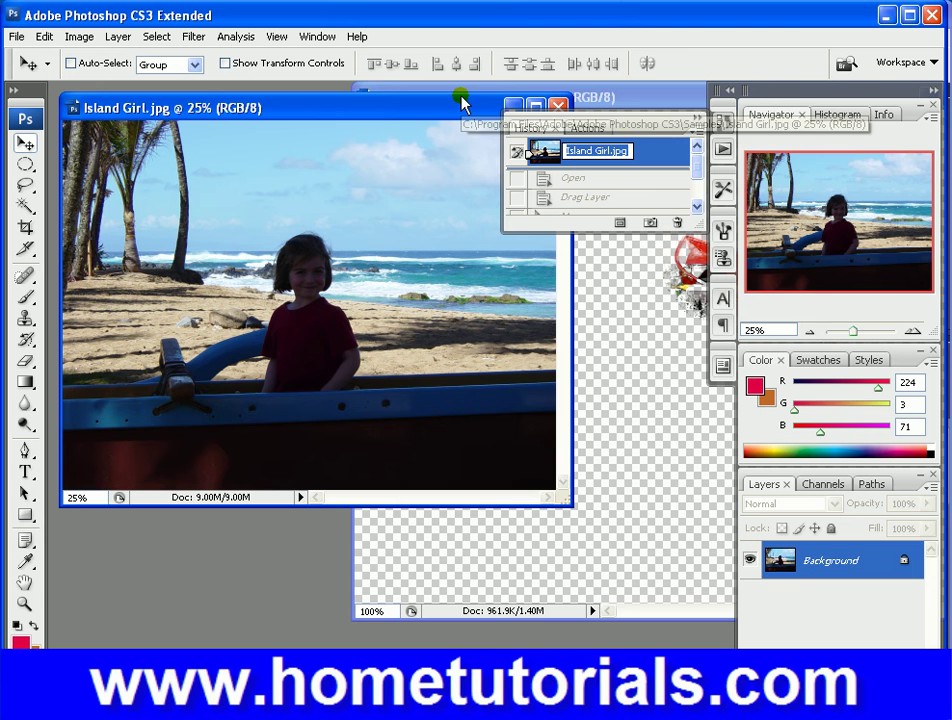
pyautogui.click(629, 100)
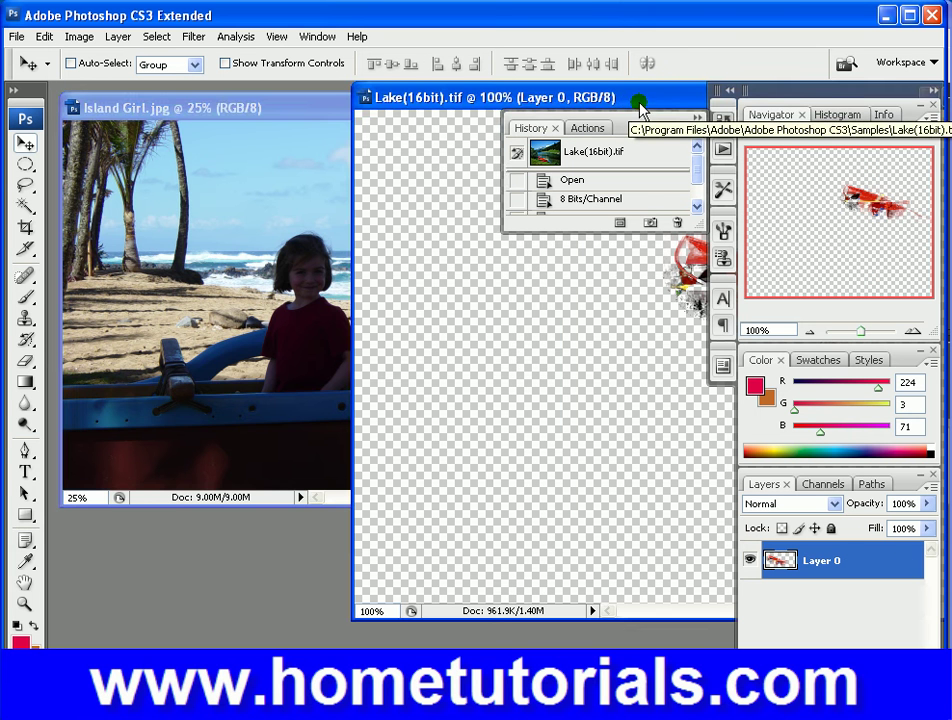
# Revert Lake(16bit).tif to its original snapshot with the boat, then maximize its window.
pyautogui.moveTo(644, 97); pyautogui.dragTo(395, 118)
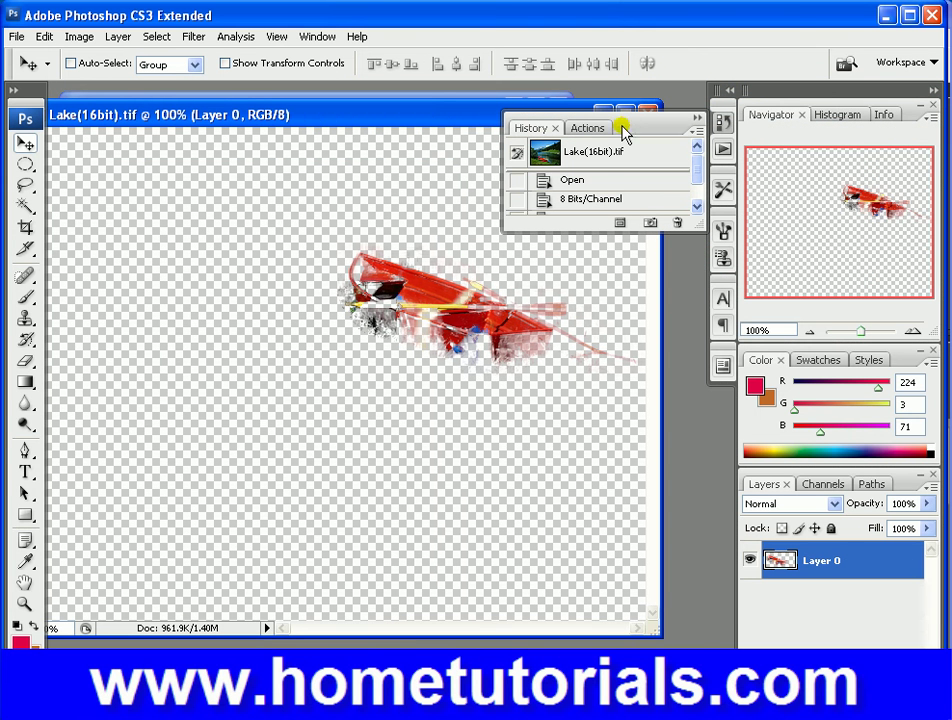
pyautogui.doubleClick(638, 163)
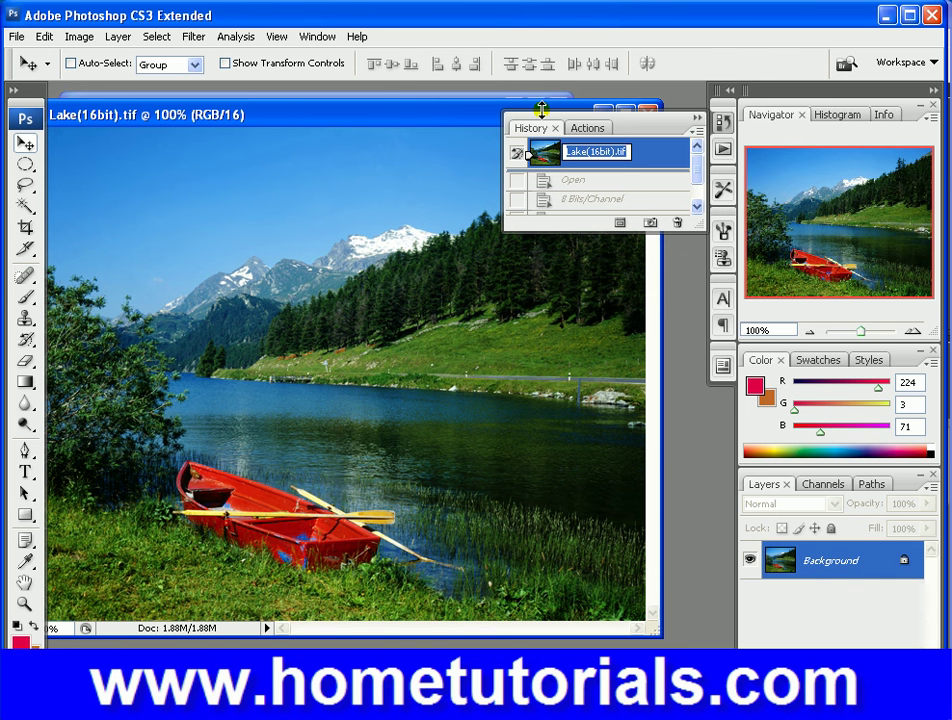
pyautogui.click(193, 36)
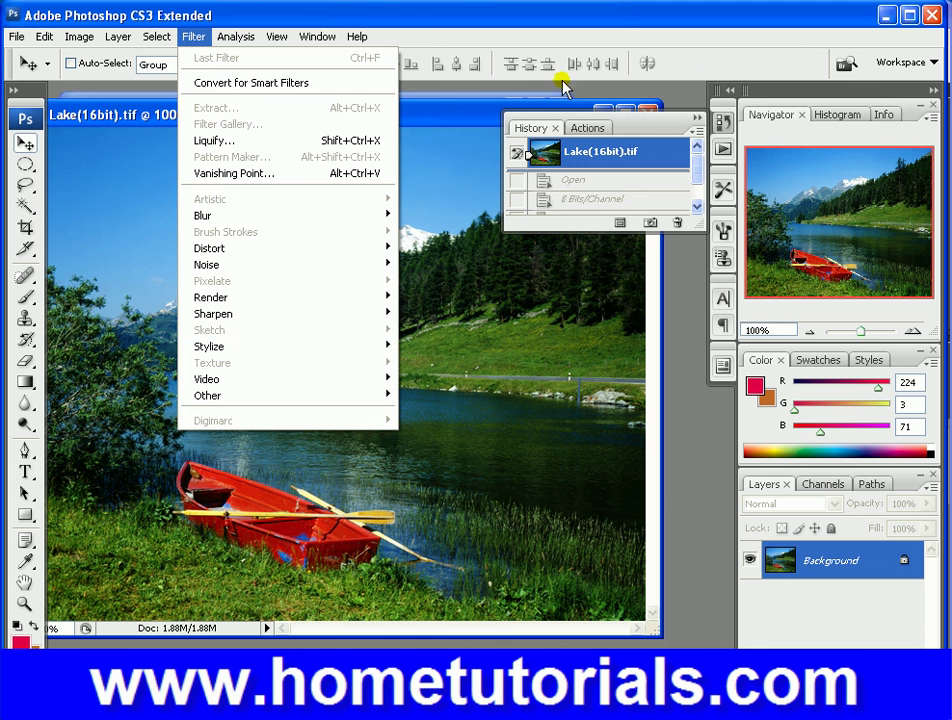
pyautogui.click(478, 106)
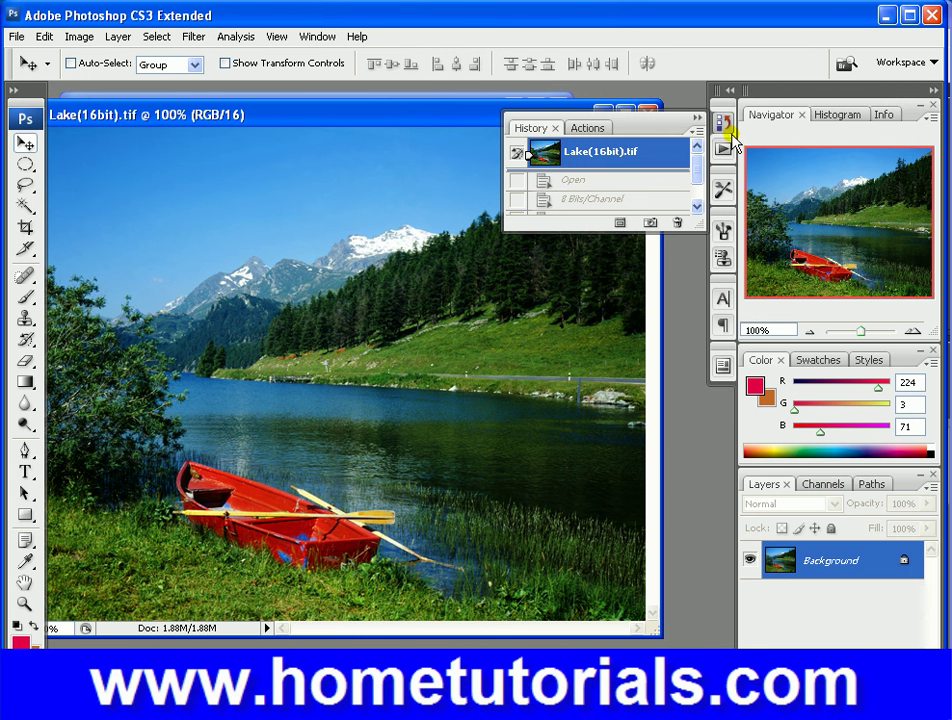
pyautogui.click(700, 119)
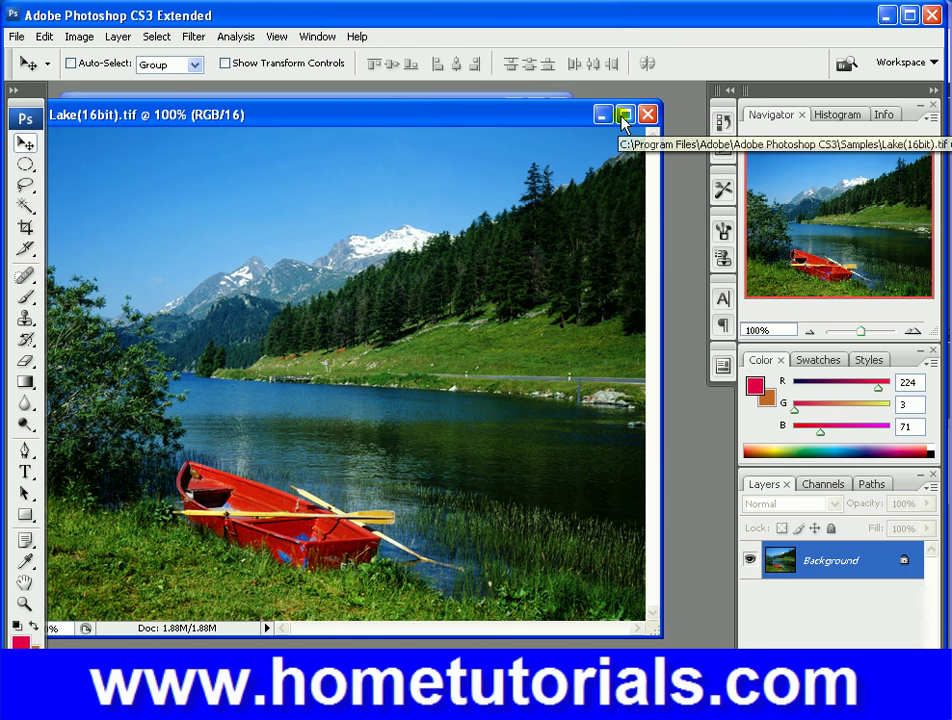
pyautogui.click(622, 115)
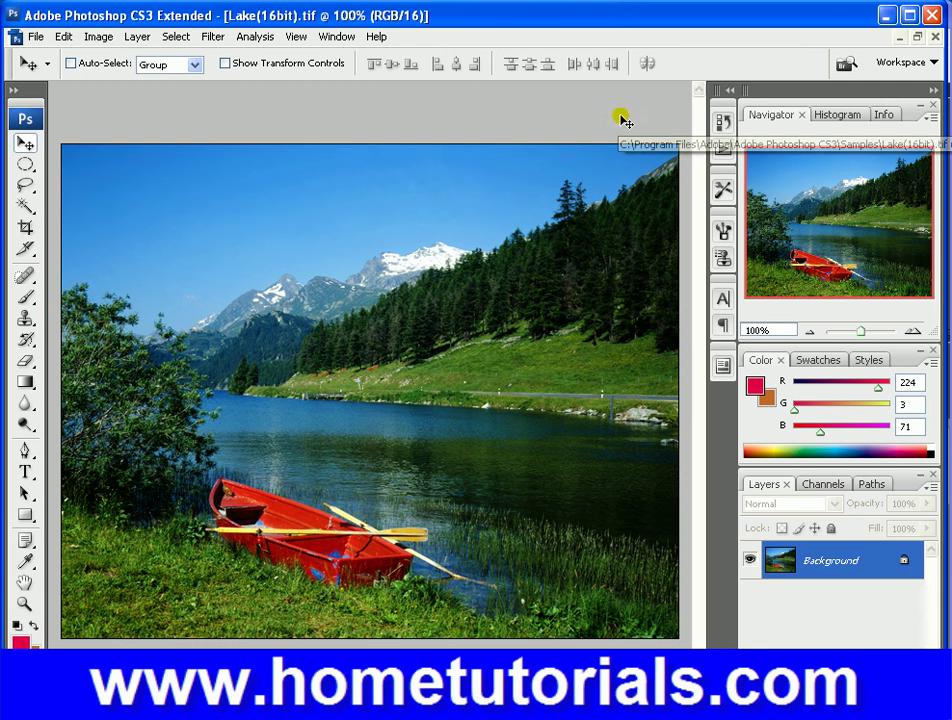
# Switch the lake photo to 8 Bits/Channel mode and launch Filter > Extract.
pyautogui.click(211, 37)
pyautogui.moveTo(64, 36)
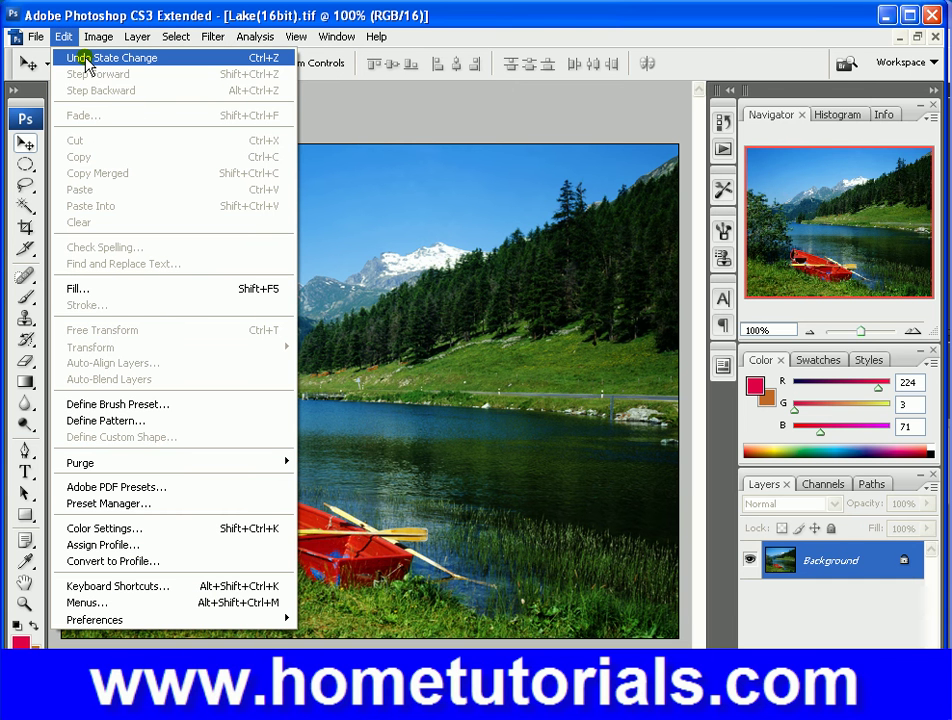
pyautogui.moveTo(97, 36)
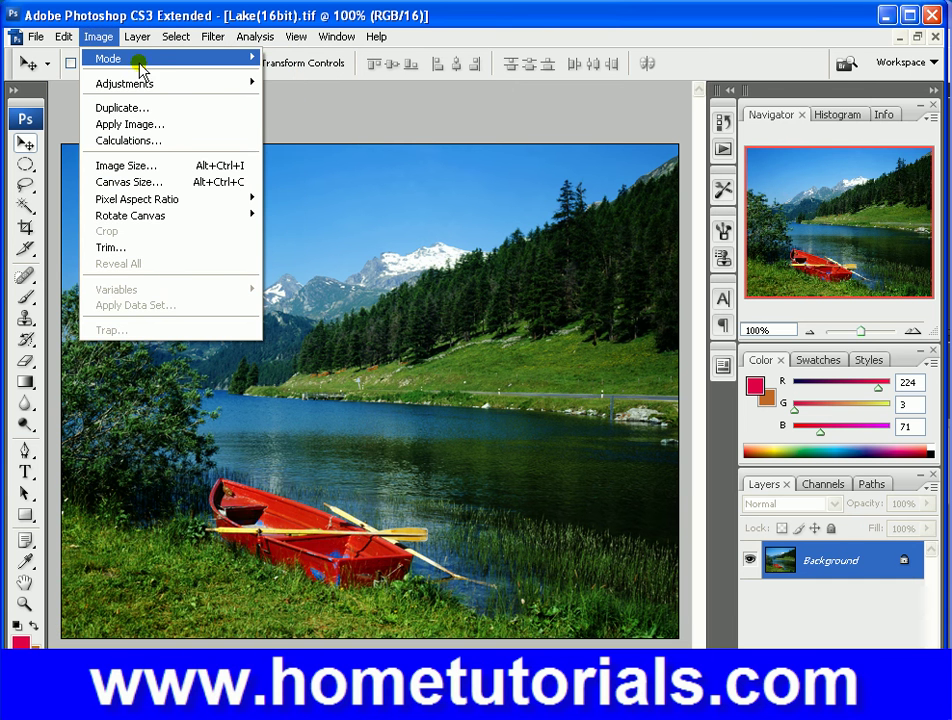
pyautogui.moveTo(170, 64)
pyautogui.click(336, 197)
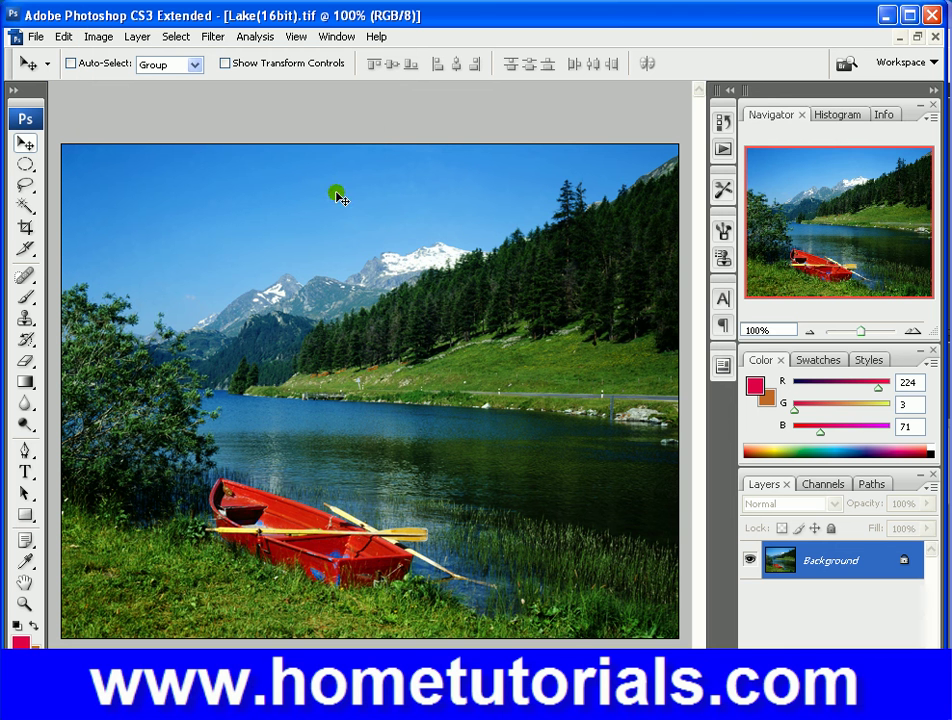
pyautogui.click(213, 36)
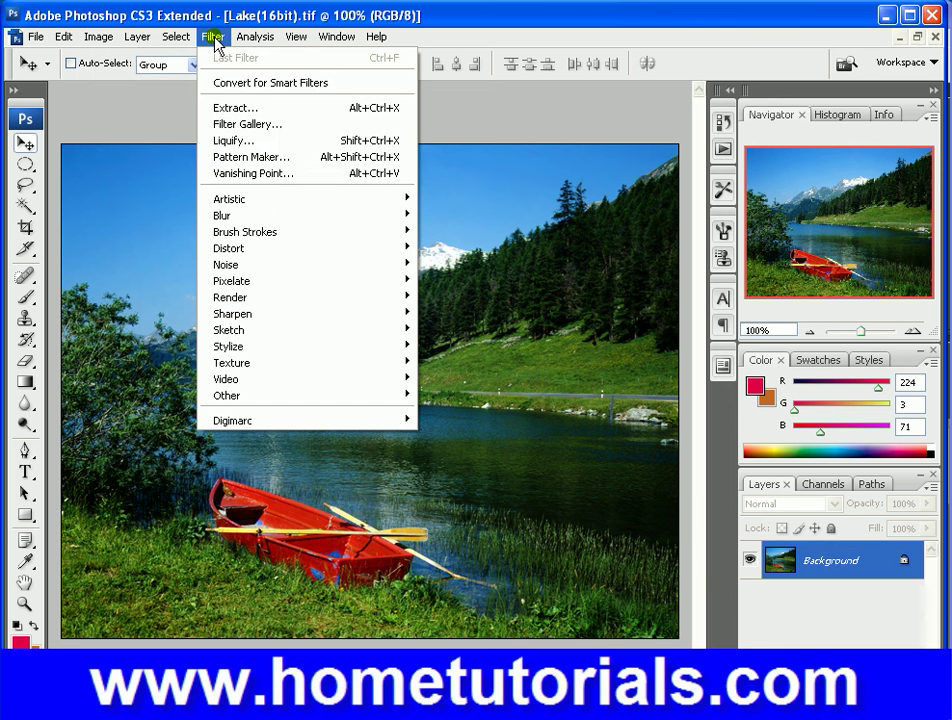
pyautogui.click(255, 109)
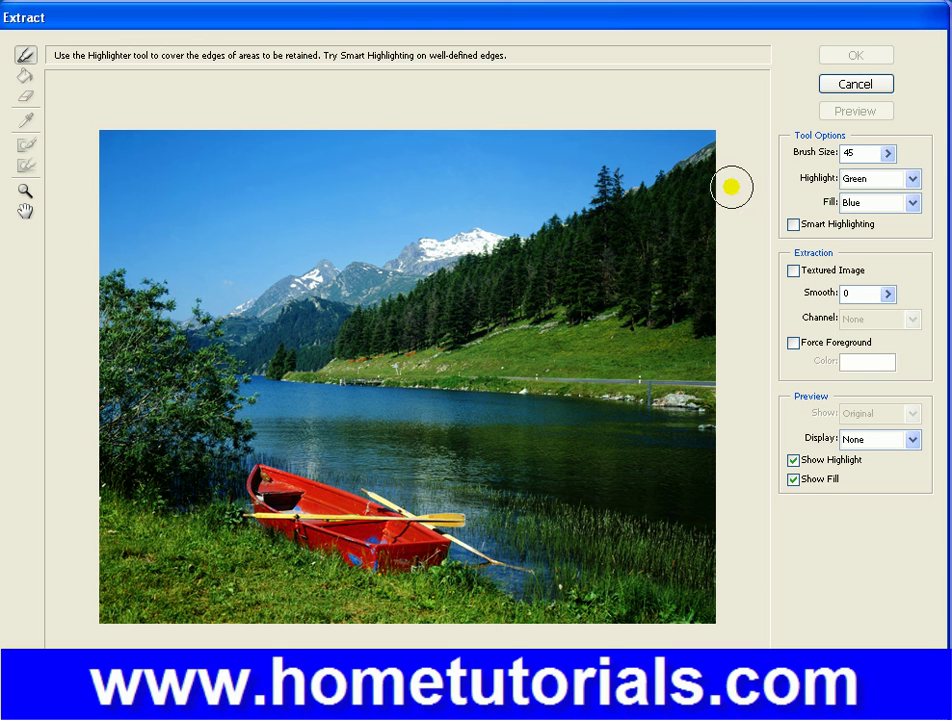
# Set the Edge Highlighter brush size to 25 and check Smart Highlighting in Extract.
pyautogui.click(887, 154)
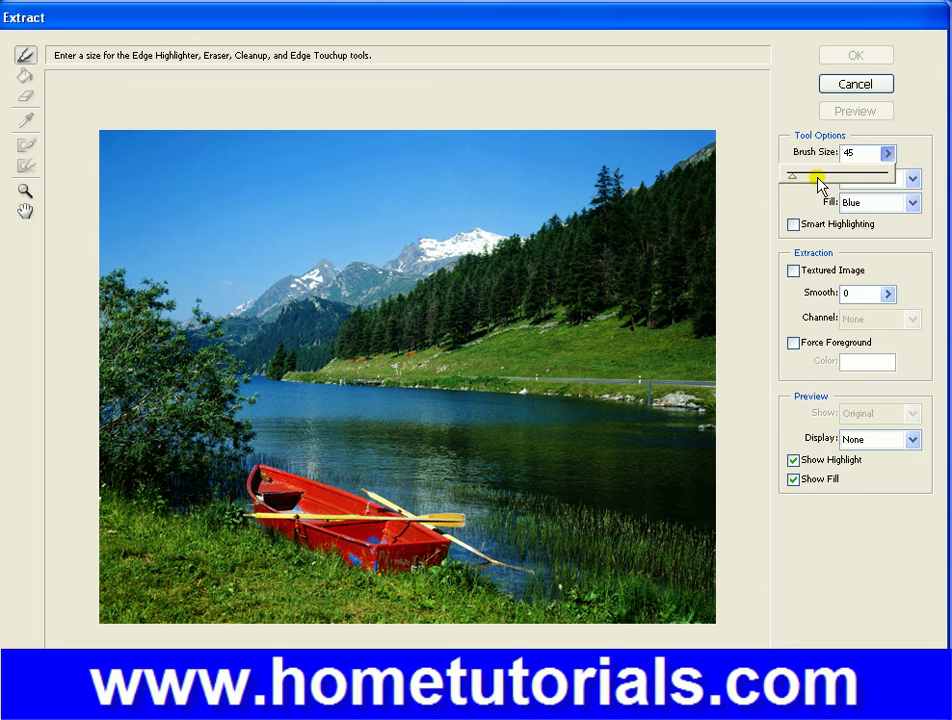
pyautogui.moveTo(794, 181); pyautogui.dragTo(785, 183)
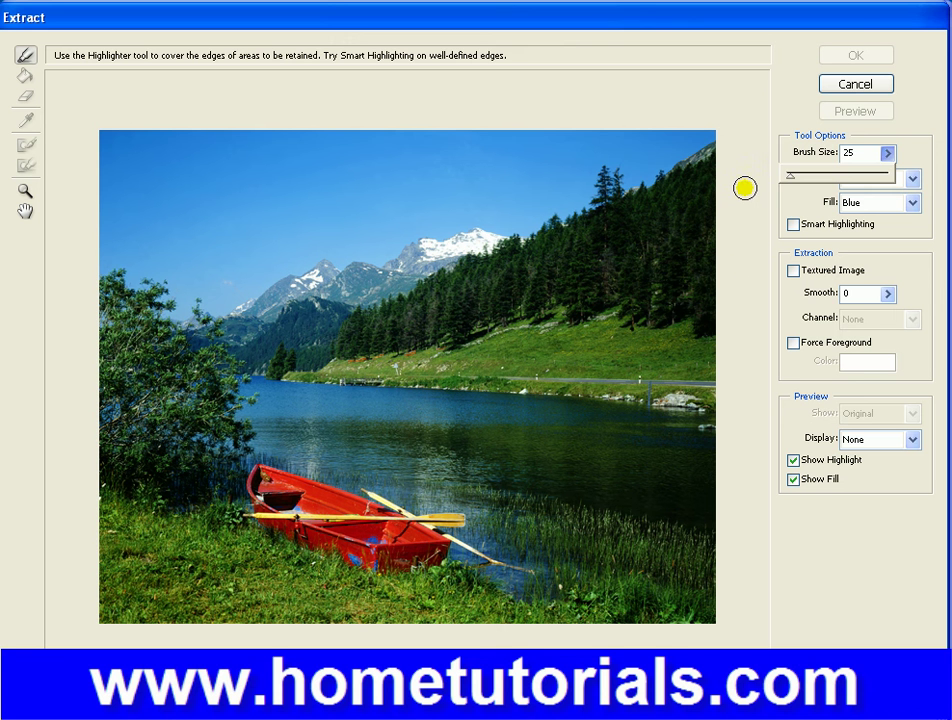
pyautogui.click(790, 197)
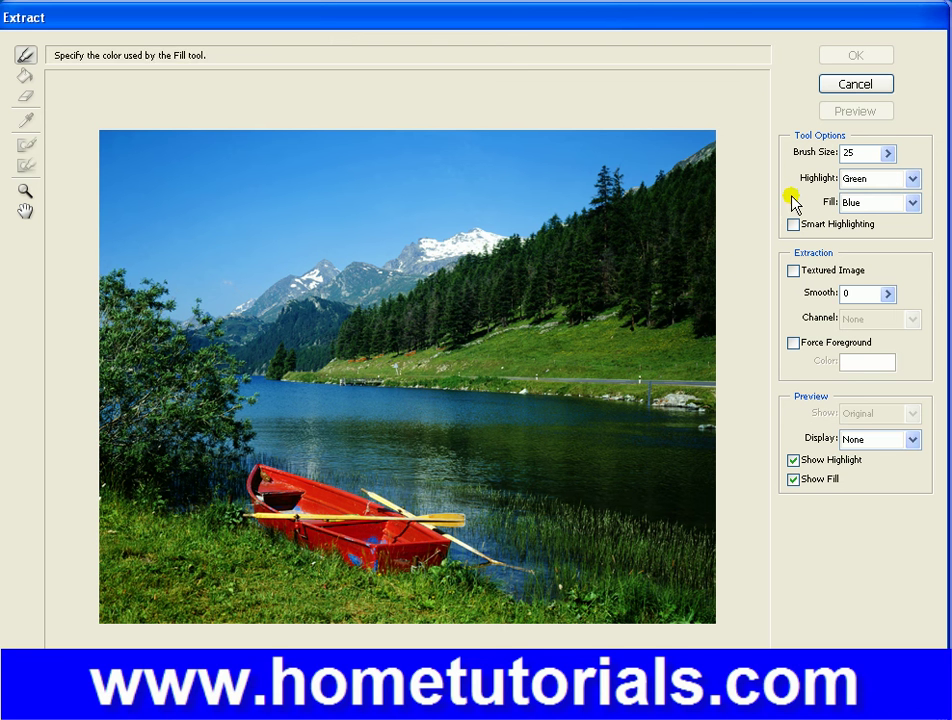
pyautogui.click(792, 224)
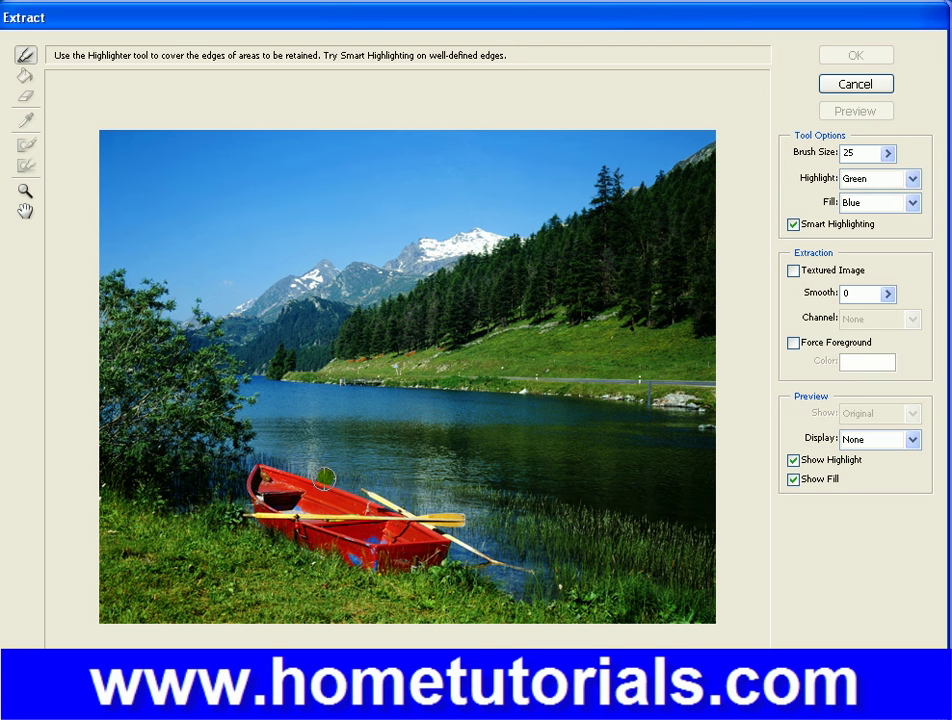